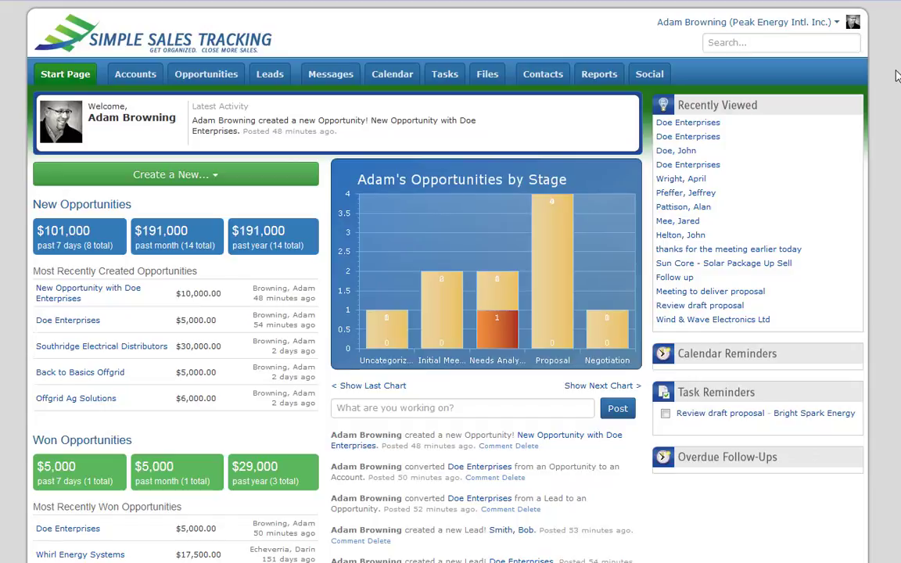
Open the admin Custom Fields settings in a separate browser tab and review the Product Category and Product Name fields
left_click(814, 23)
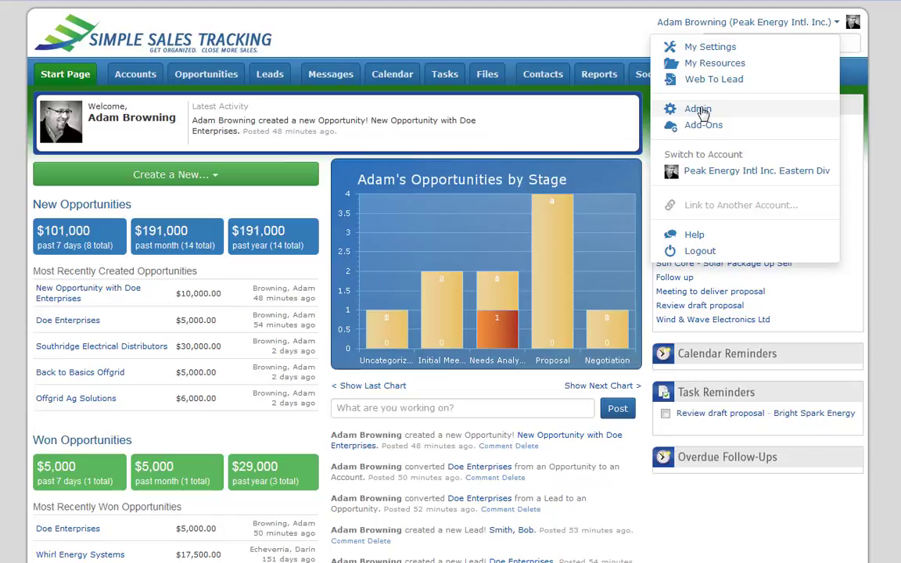
right_click(707, 112)
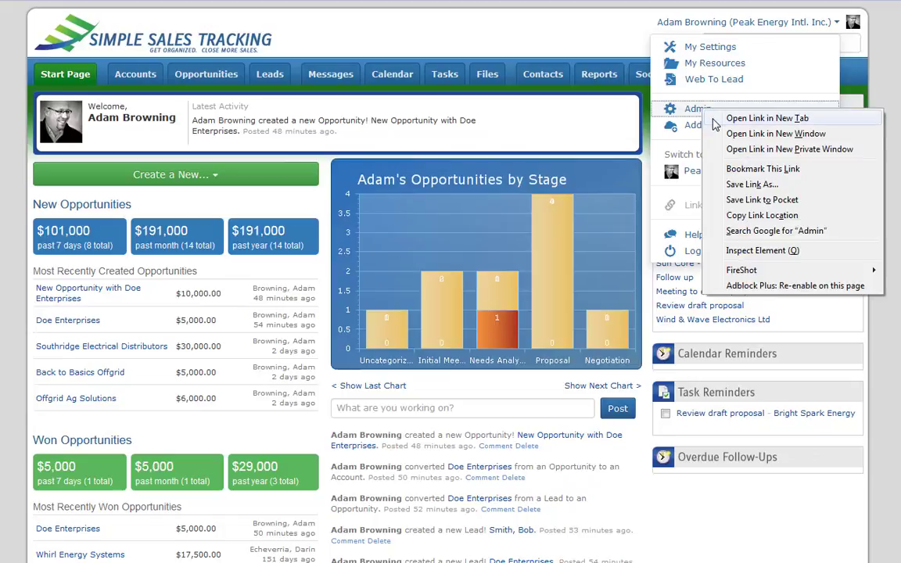
left_click(714, 119)
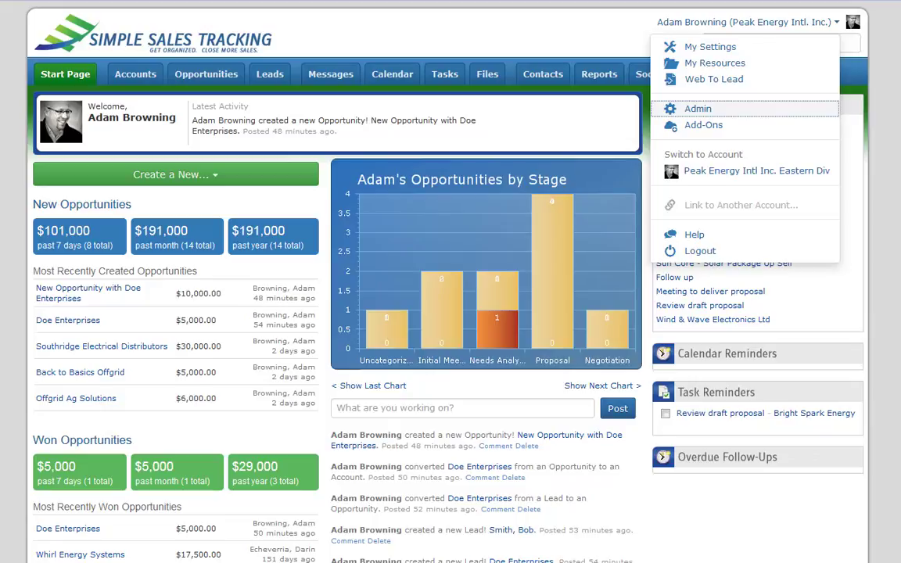
left_click(698, 108)
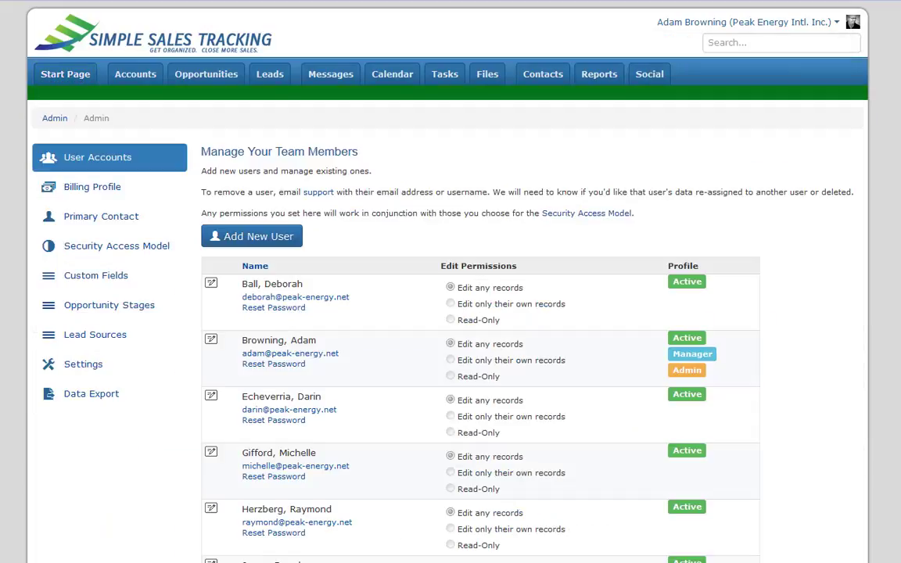
left_click(82, 280)
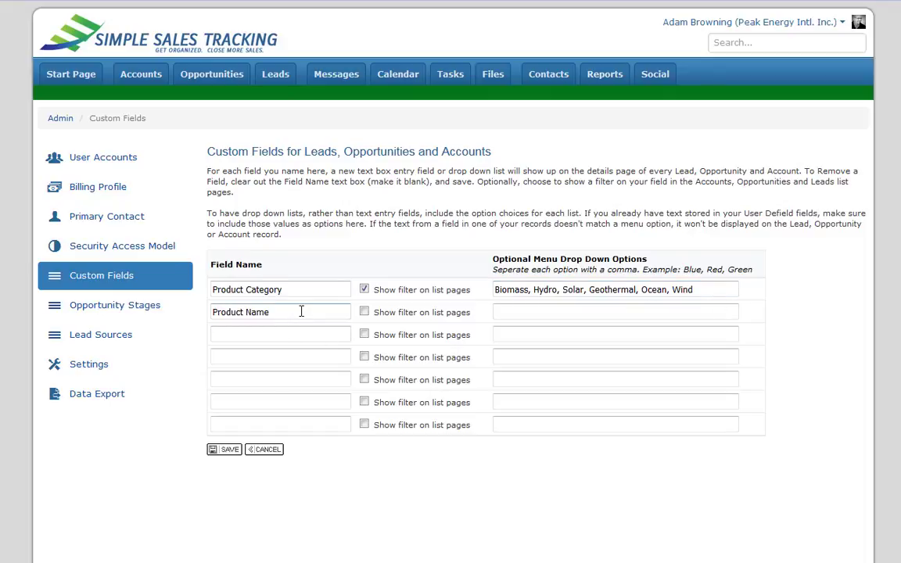
left_click(498, 310)
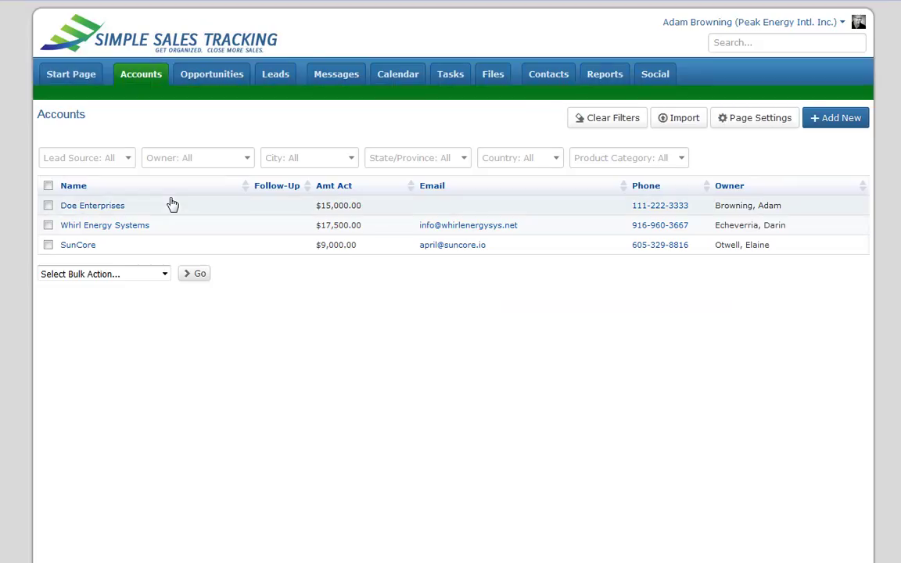
Examine the choices offered by the Product Category filter on the Accounts list
left_click(683, 159)
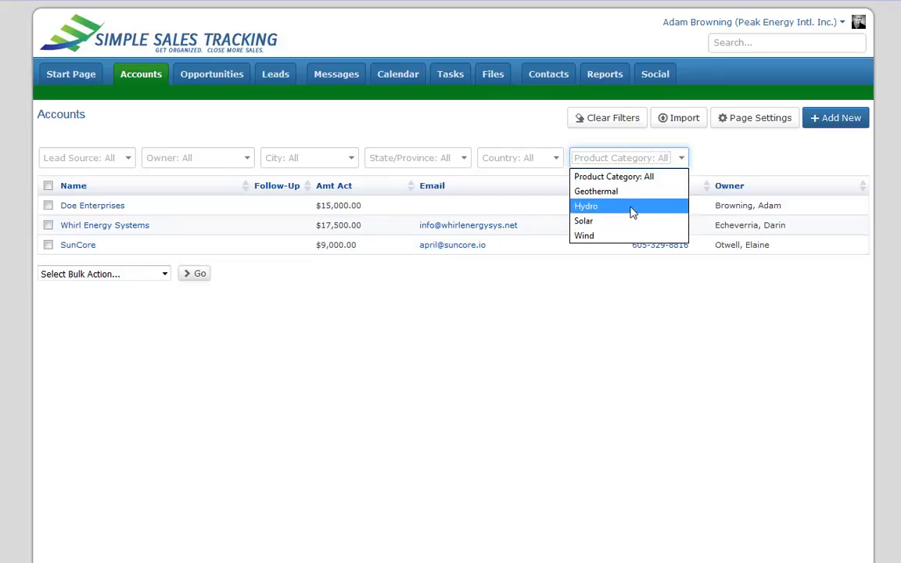
left_click(591, 304)
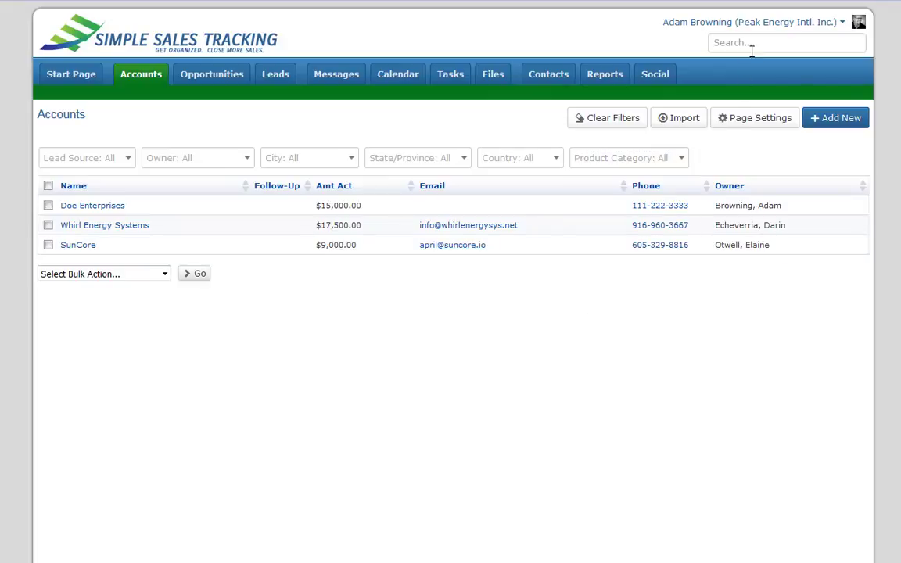
In the admin Custom Fields settings, enable the list-page filter for the Product Name field and save
left_click(755, 24)
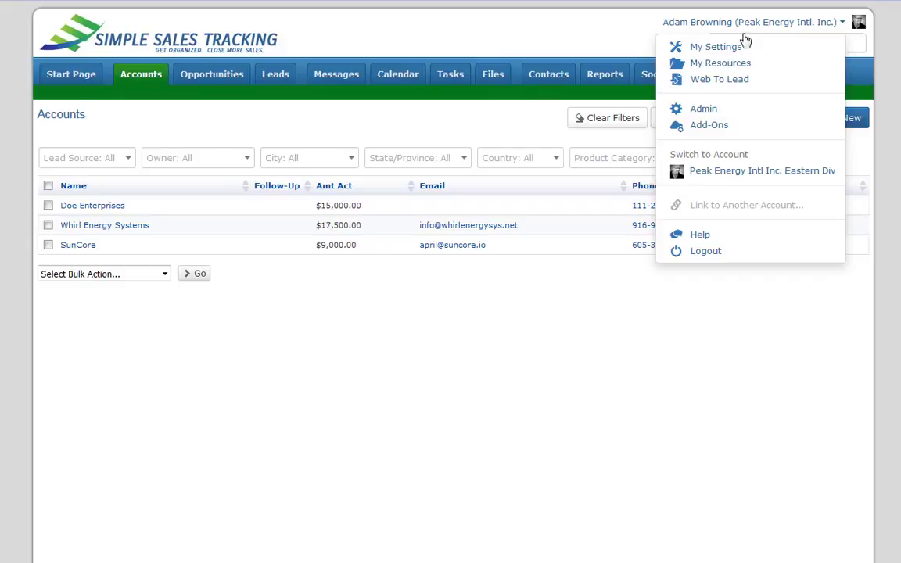
right_click(696, 111)
left_click(740, 125)
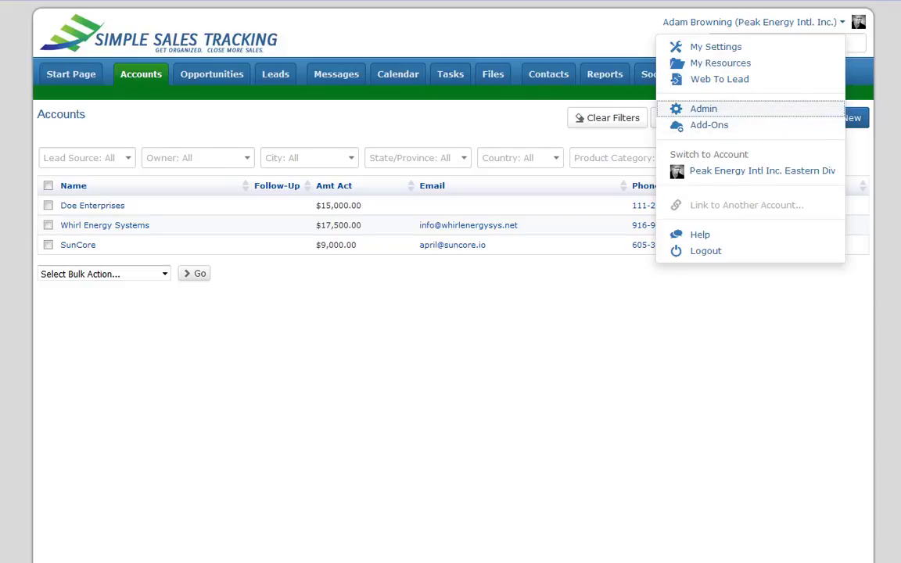
key("ctrl+Tab")
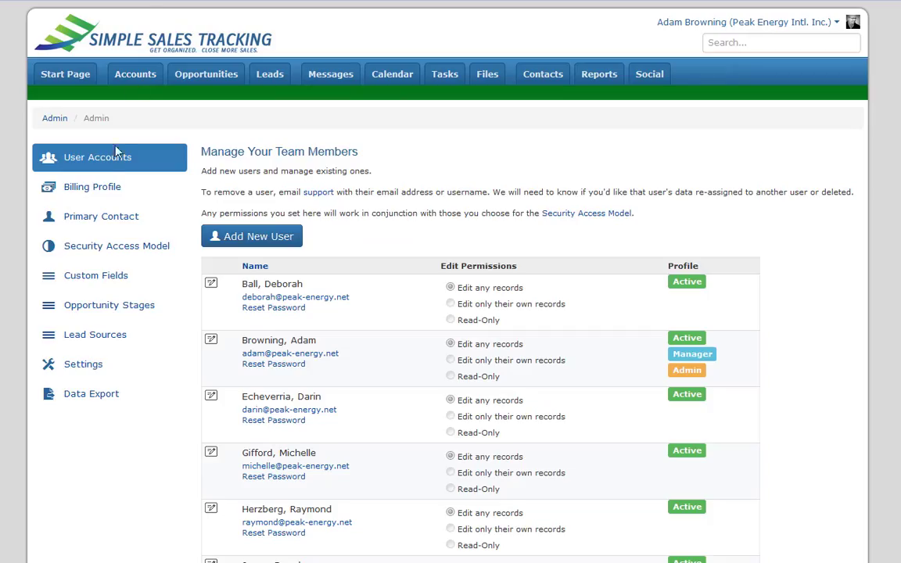
left_click(91, 280)
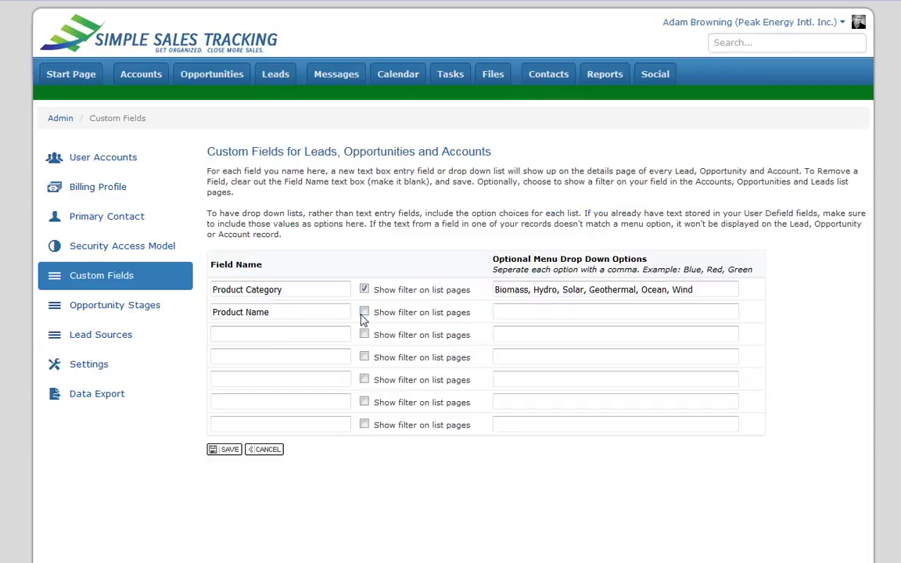
left_click(363, 313)
left_click(227, 452)
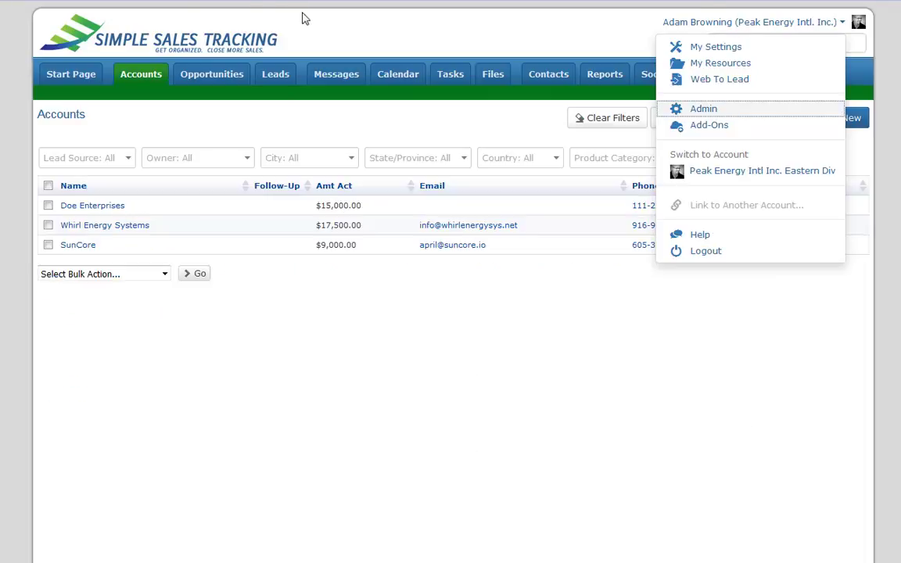
Reload the Accounts list and examine the choices offered by the Product Name filter
left_click(136, 76)
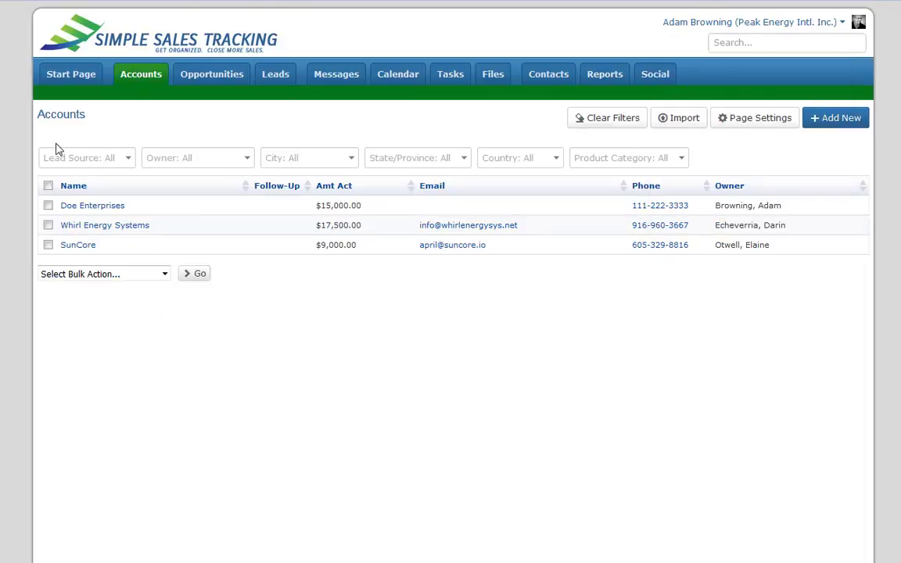
left_click(814, 162)
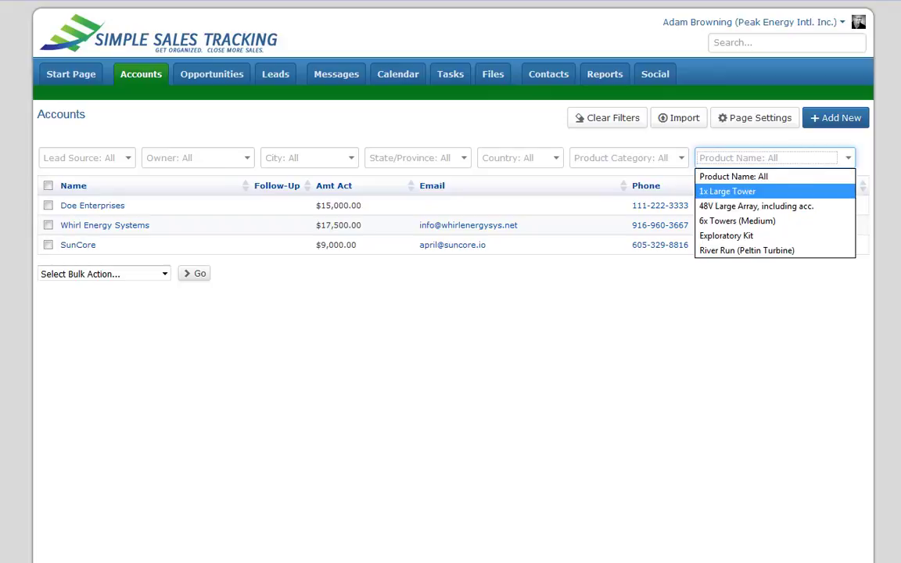
left_click(665, 185)
Edit the Doe Enterprises account, set its Product Name to "Metal Tower" and save the record
left_click(101, 208)
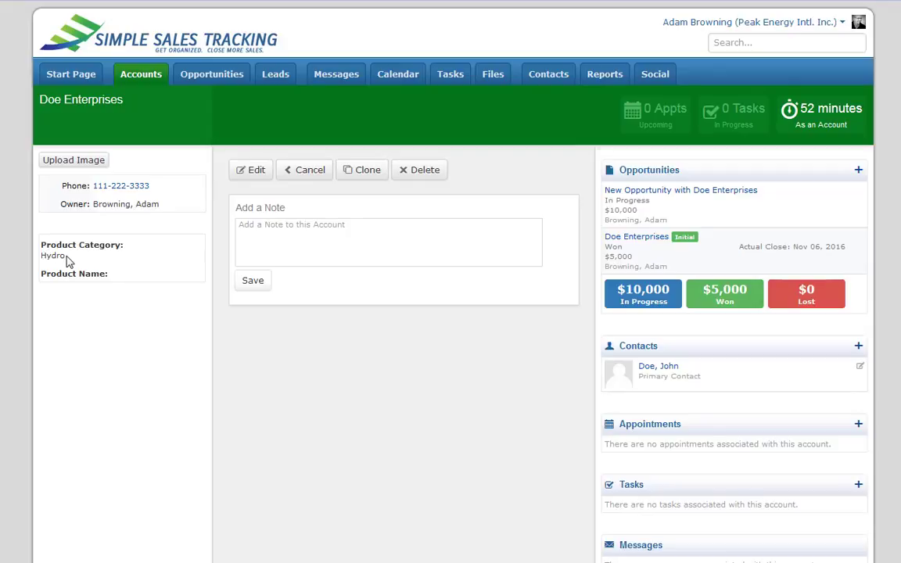
left_click_drag(66, 257, 46, 245)
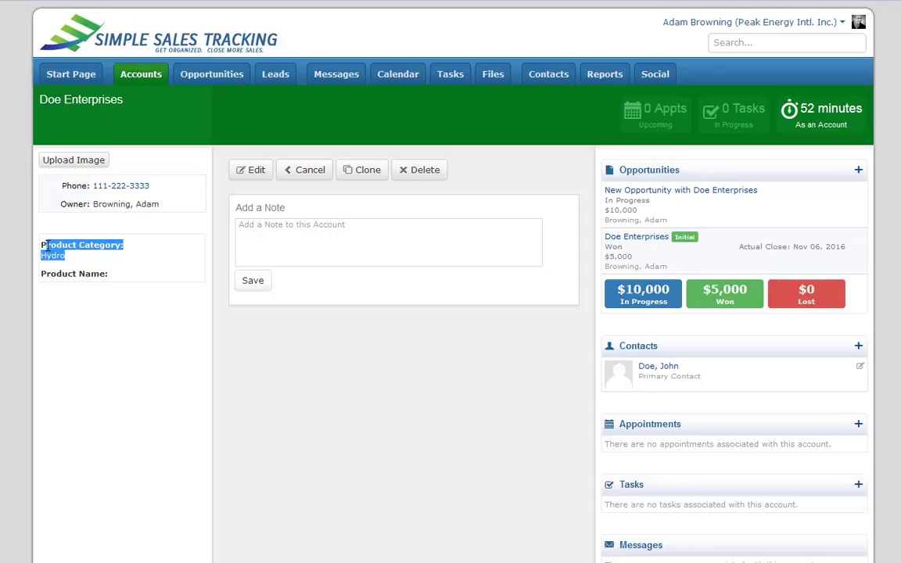
left_click(47, 246)
left_click(241, 170)
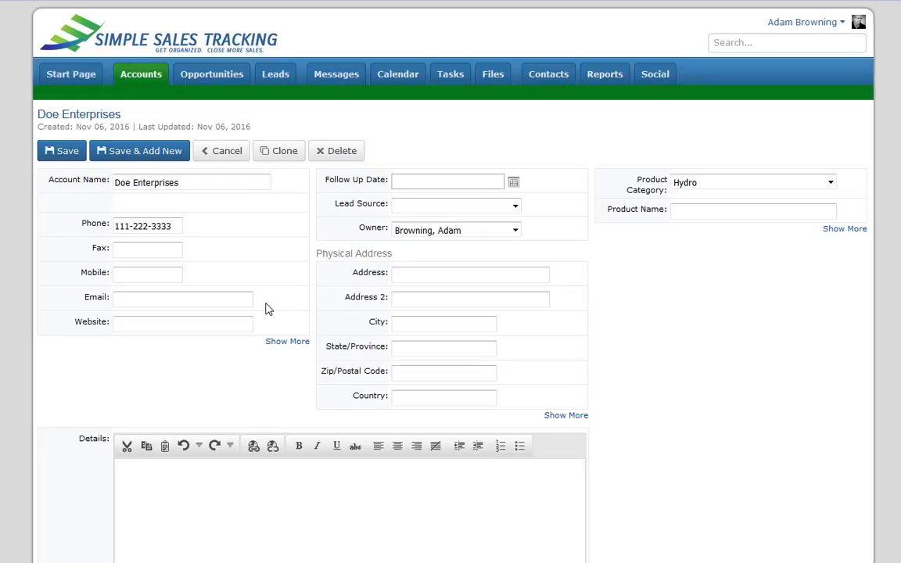
left_click(830, 183)
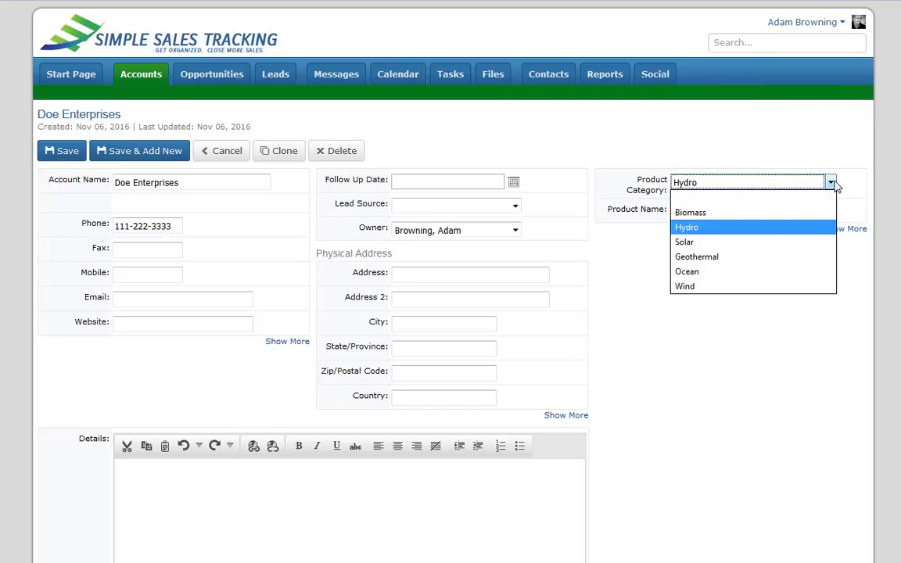
left_click(832, 185)
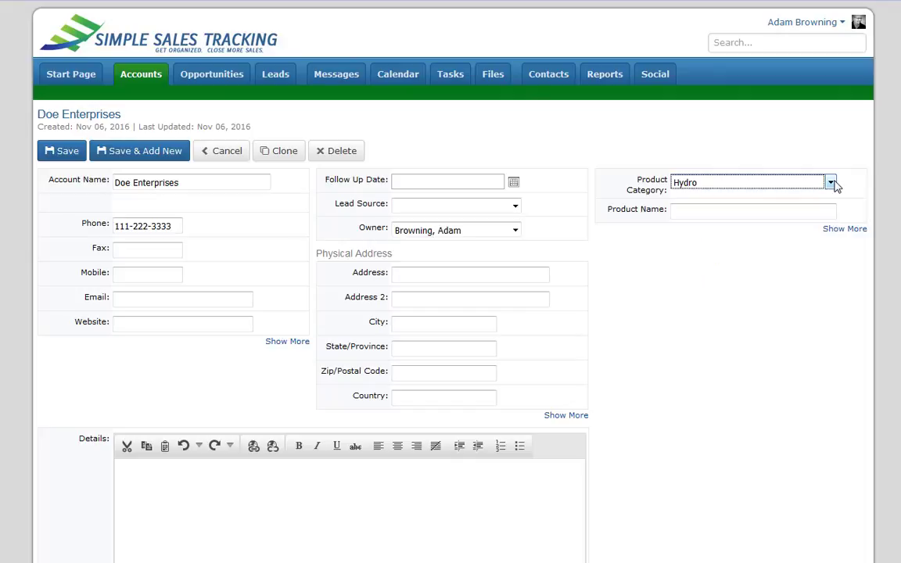
left_click(710, 212)
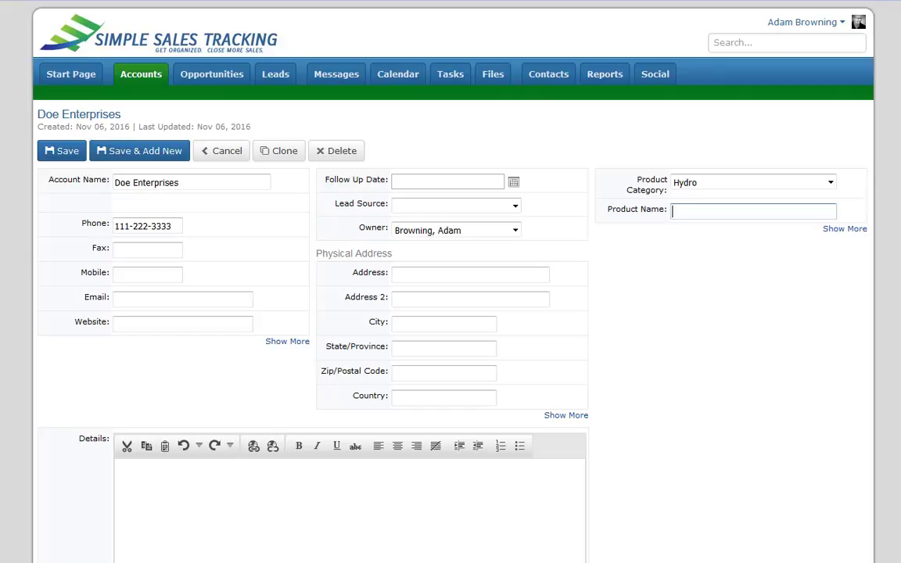
type("Metal Tower")
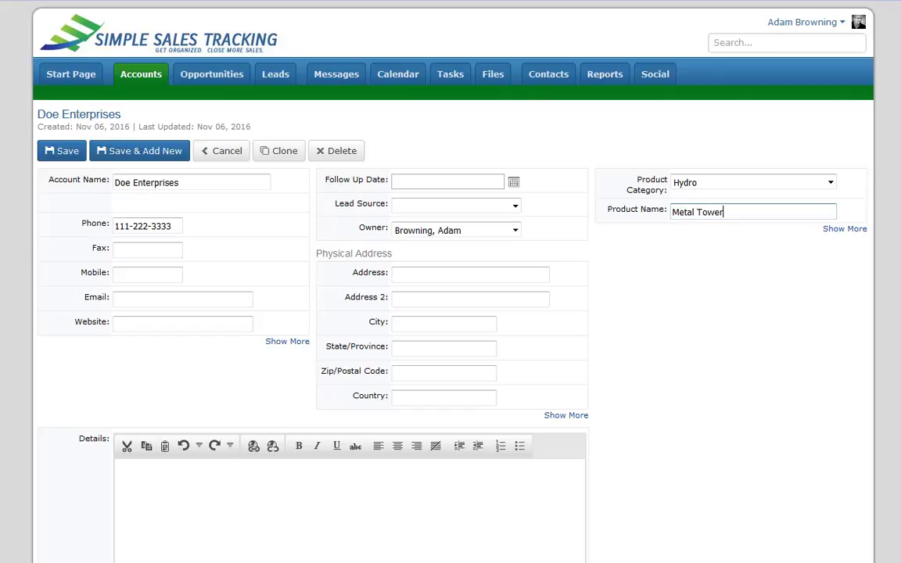
left_click(60, 148)
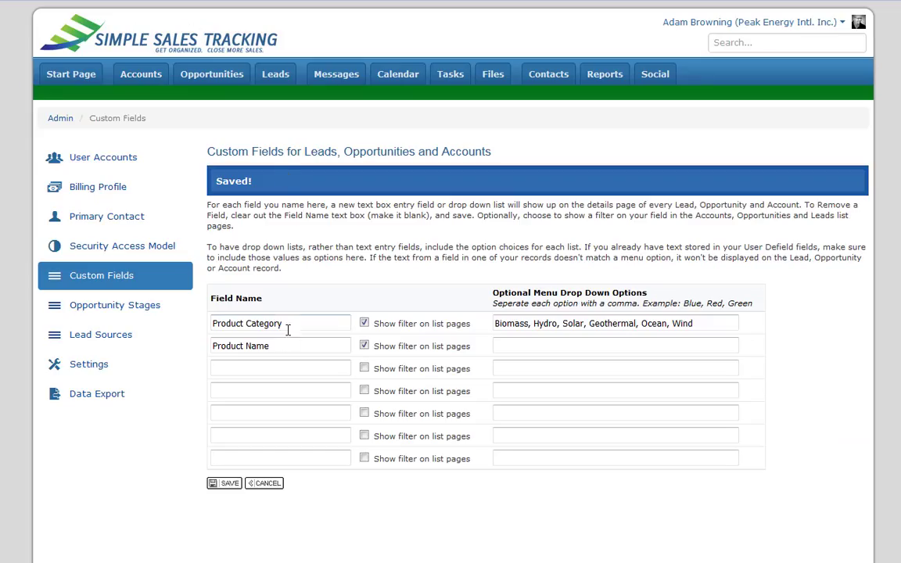
Add an Industry custom field with a list-page filter and the drop-down options "Oil & Gas, Environmental, Healthcare", and save it
left_click(264, 366)
type("Industry")
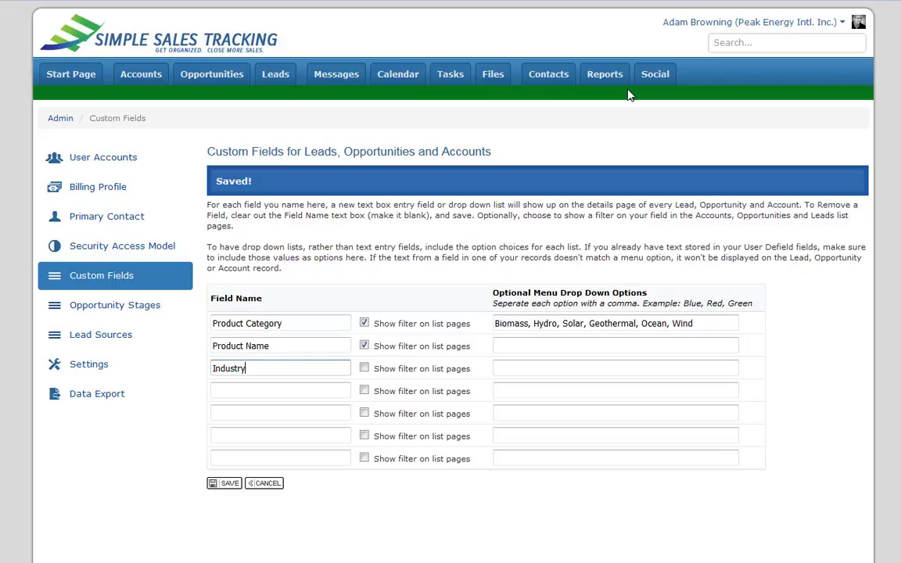
key("Tab")
left_click(363, 367)
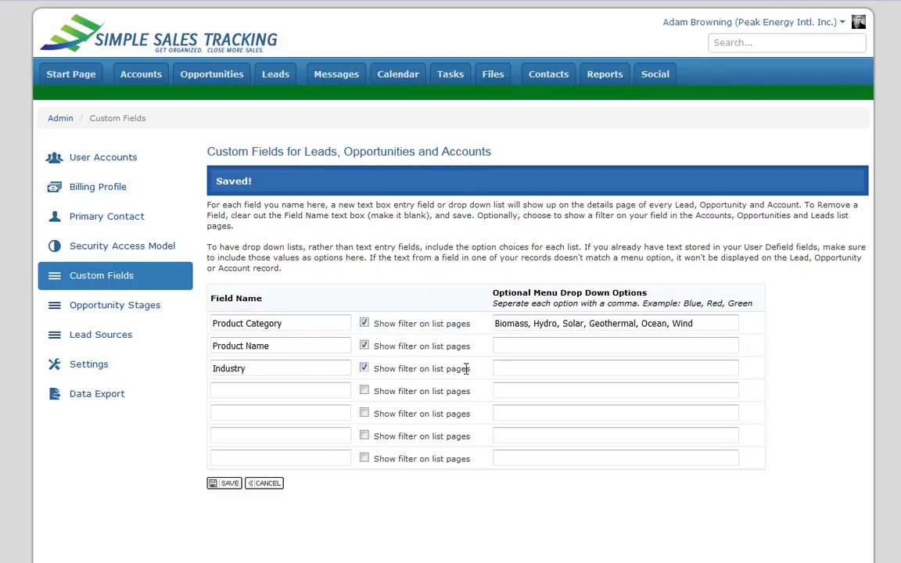
left_click(520, 366)
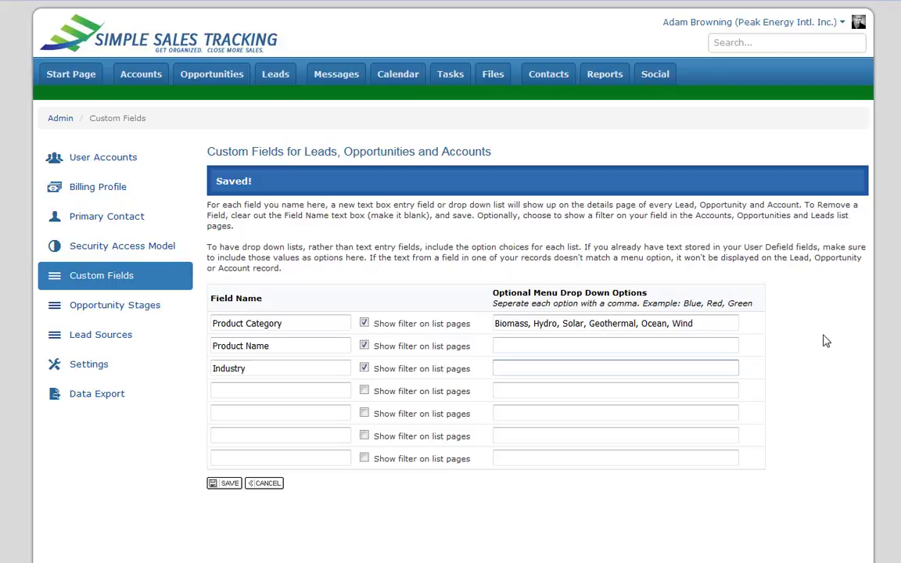
type("Oil & Gas, En")
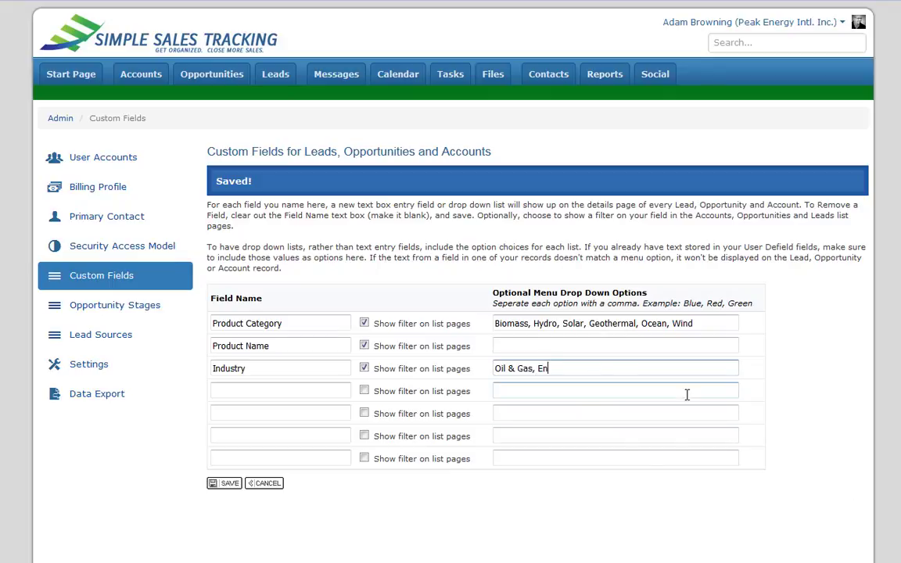
type("vironmental, Healthcare")
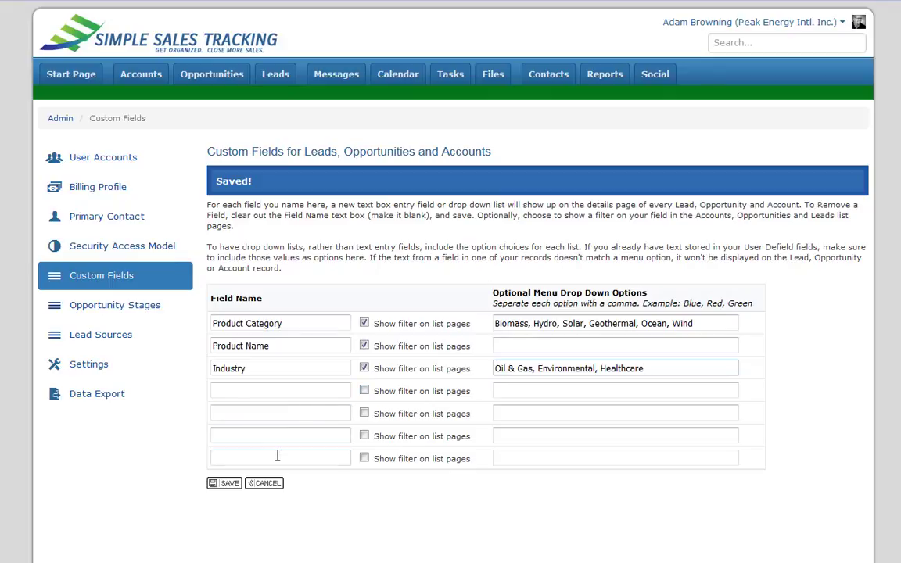
left_click(240, 485)
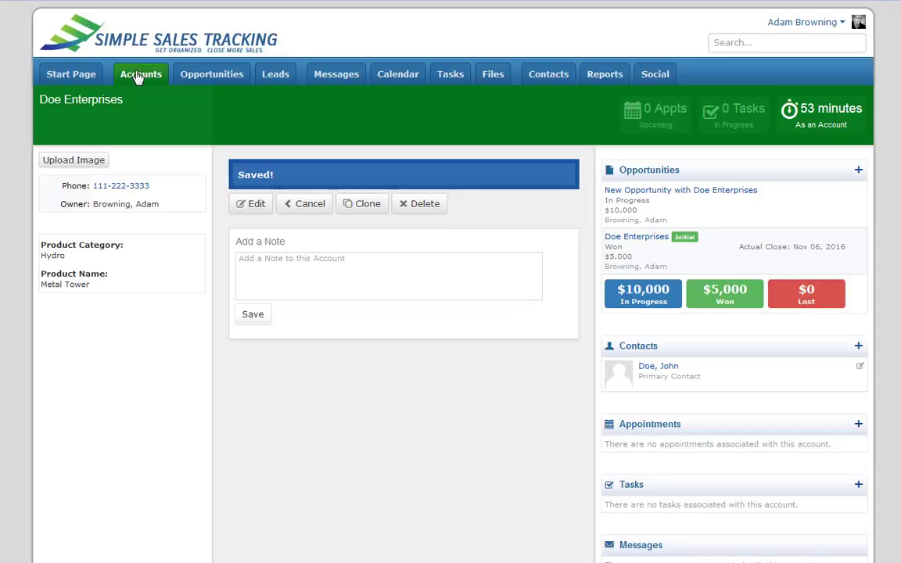
Compare the Industry filter's choices on the Accounts list with the drop-down options defined in Custom Fields
left_click(137, 76)
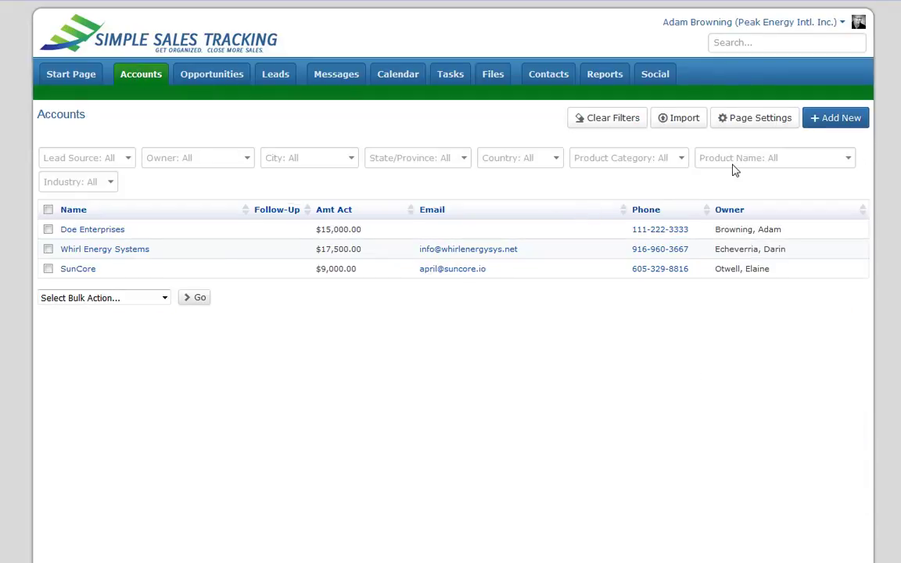
left_click(112, 181)
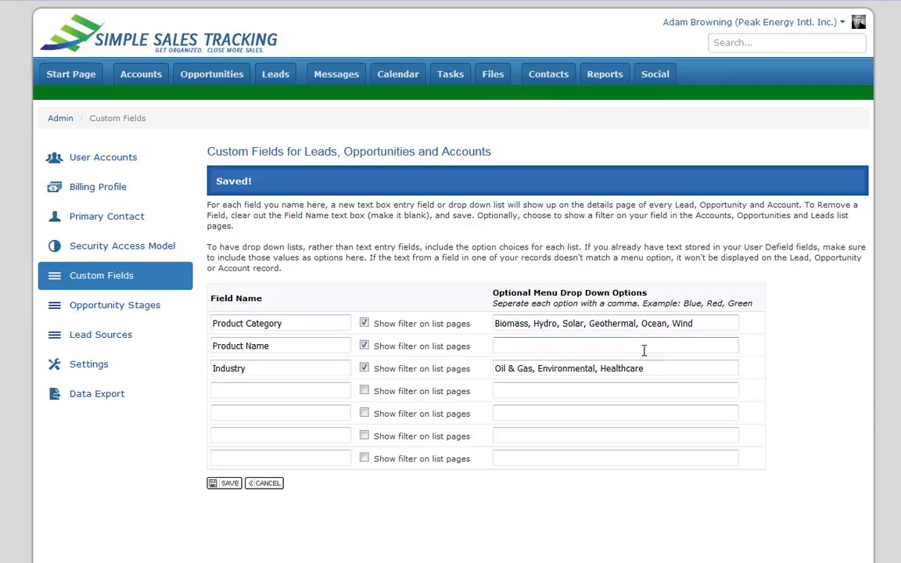
mouse_move(649, 370)
left_mouse_down()
mouse_move(548, 356)
mouse_move(499, 364)
mouse_move(494, 356)
left_mouse_up()
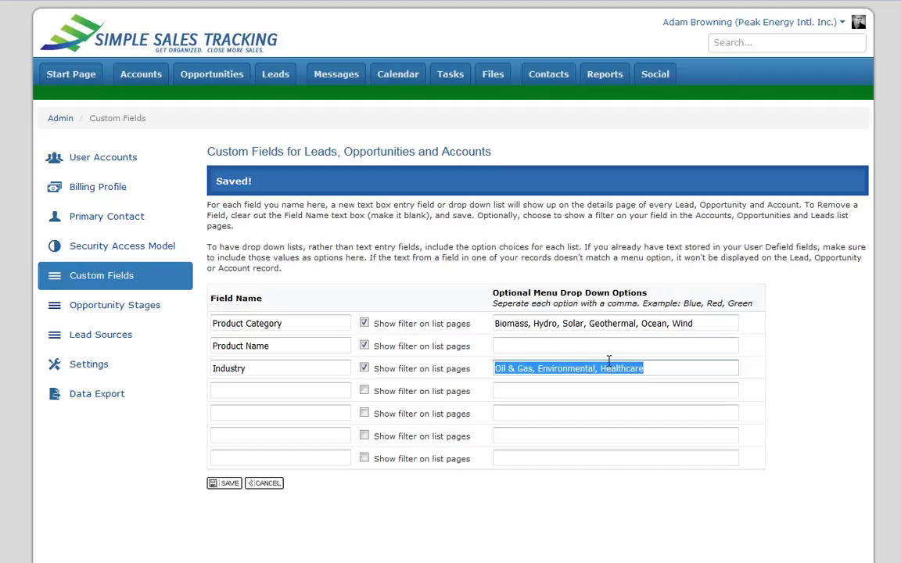
left_click(143, 76)
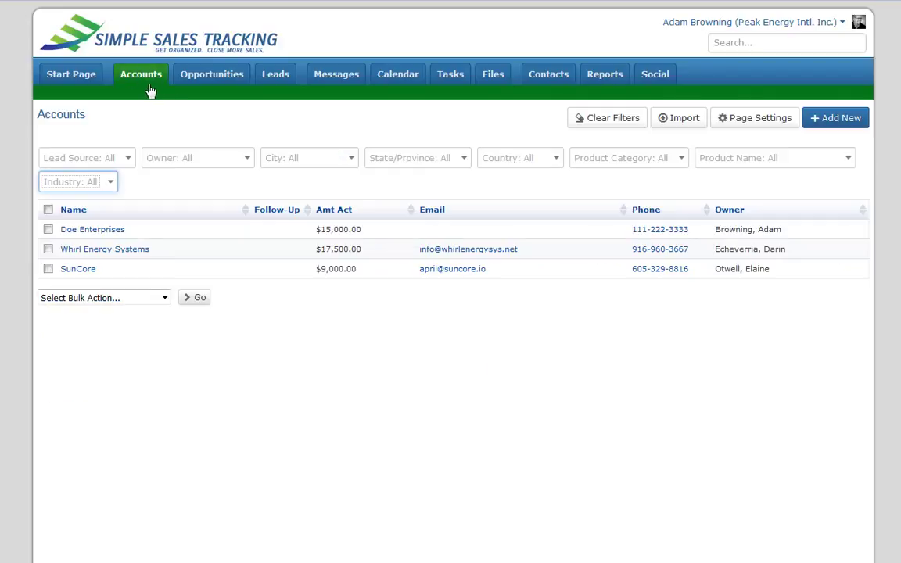
left_click(111, 183)
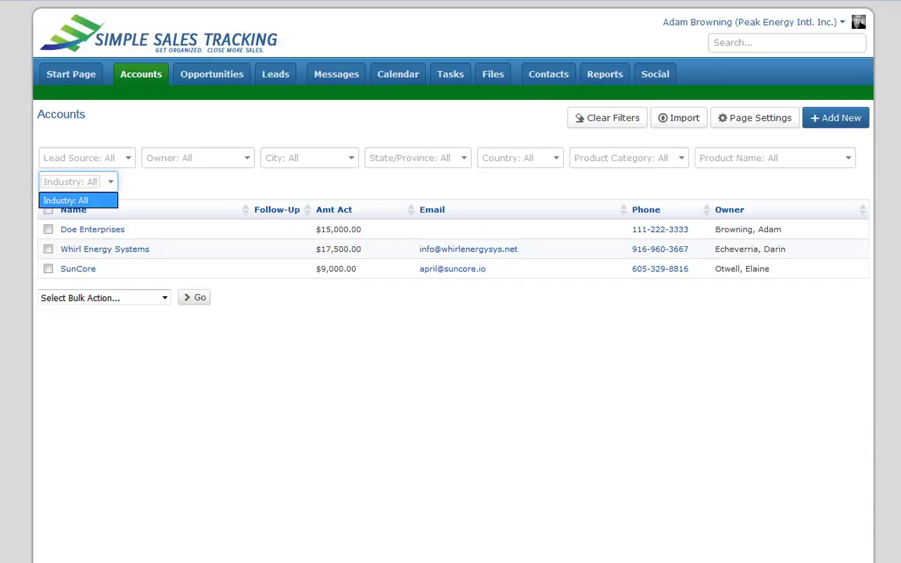
left_click(17, 190)
Edit the Doe Enterprises account, set its Industry to "Healthcare" and save the record
left_click(99, 232)
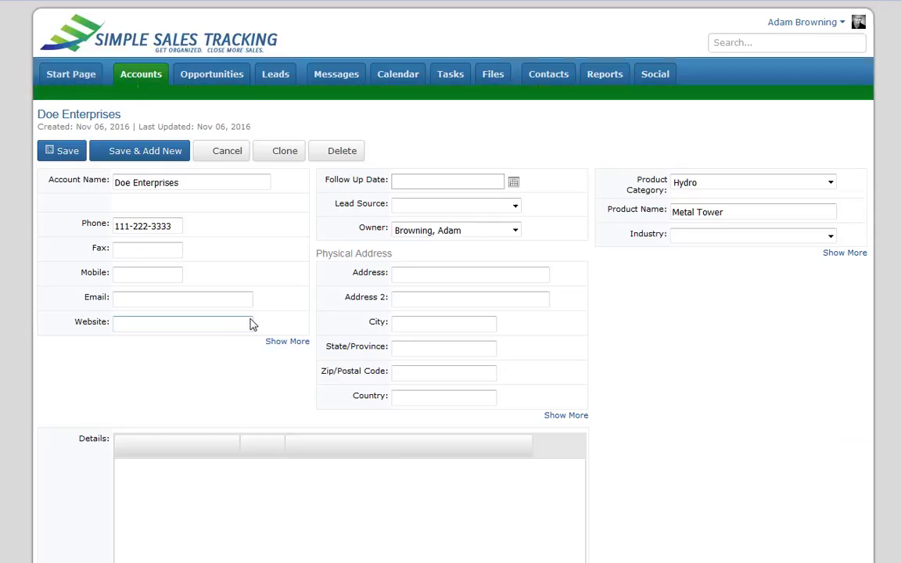
left_click(677, 237)
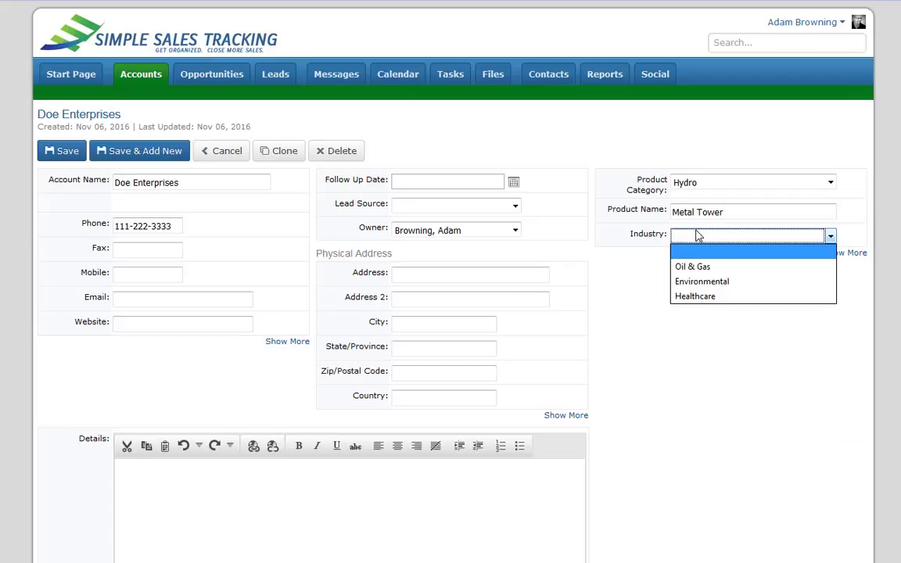
left_click(682, 296)
left_click(64, 149)
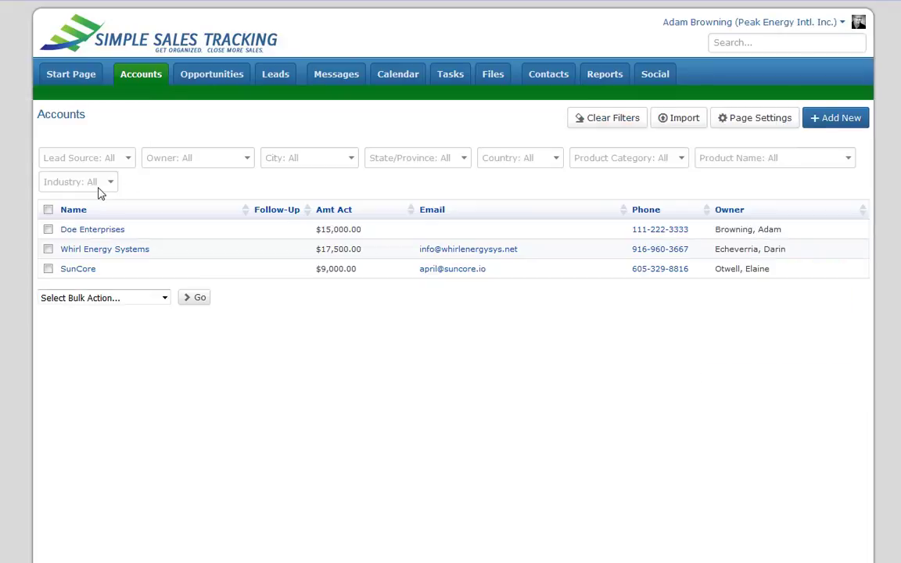
Examine the choices offered by the Industry filter on the Accounts list
left_click(97, 189)
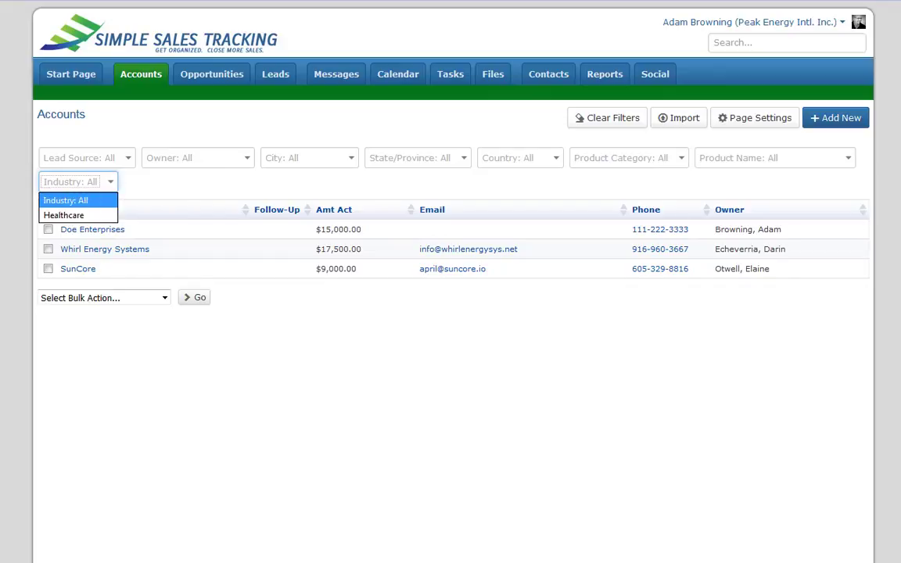
left_click(865, 160)
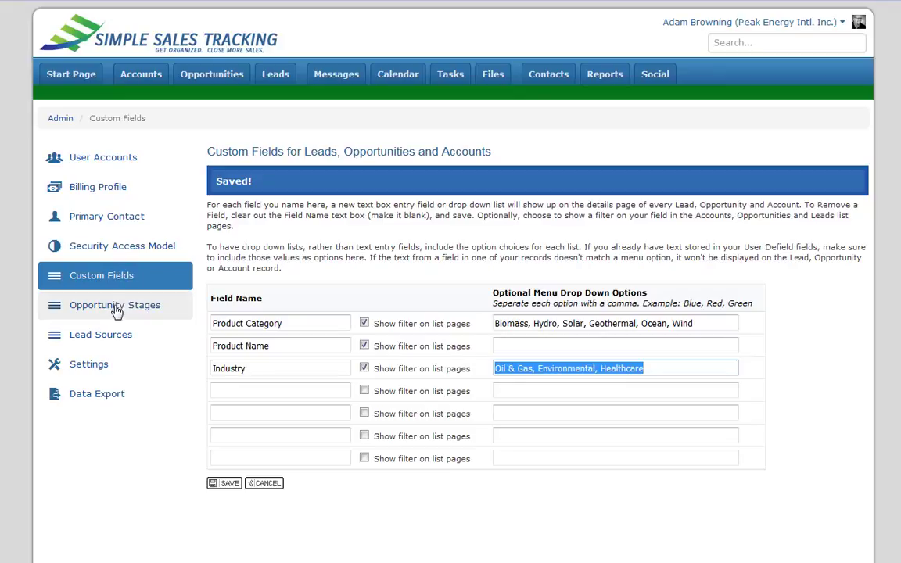
Review the Lead Sources admin page with its description and list, and open the Opportunity Stages page
left_click(81, 344)
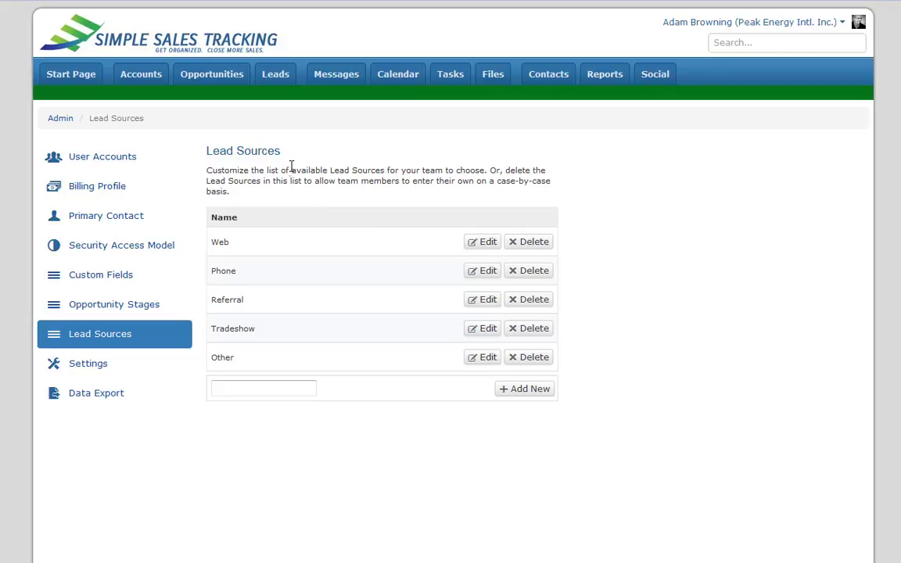
left_click_drag(291, 170, 358, 180)
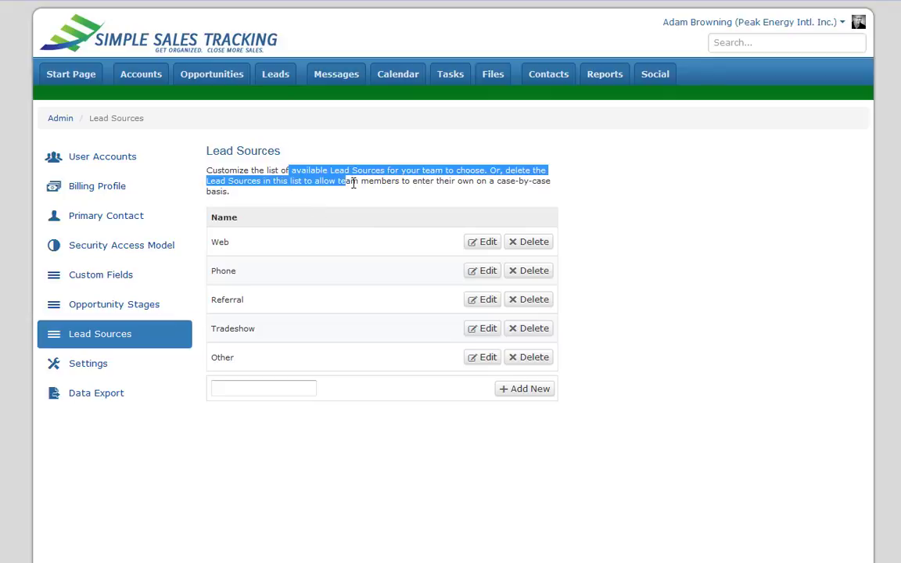
left_click(631, 242)
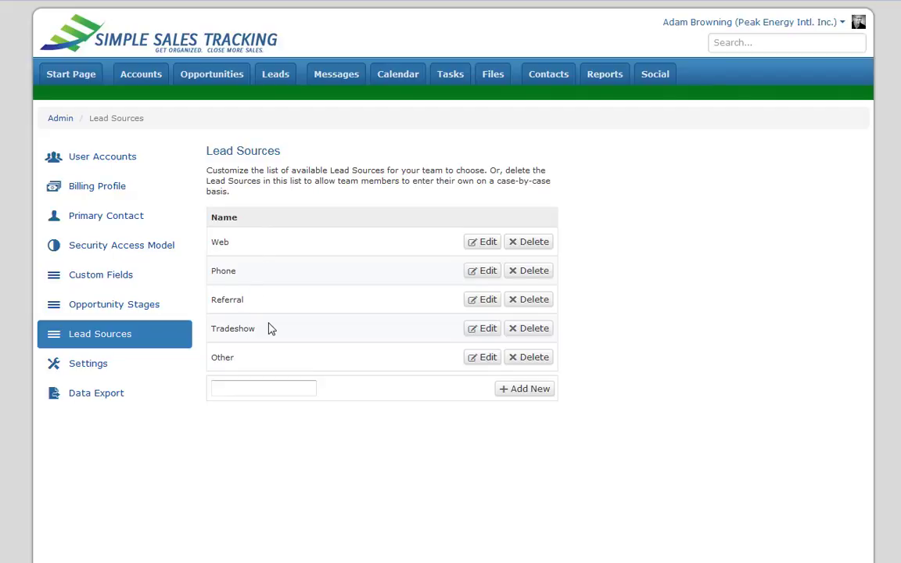
left_click(137, 309)
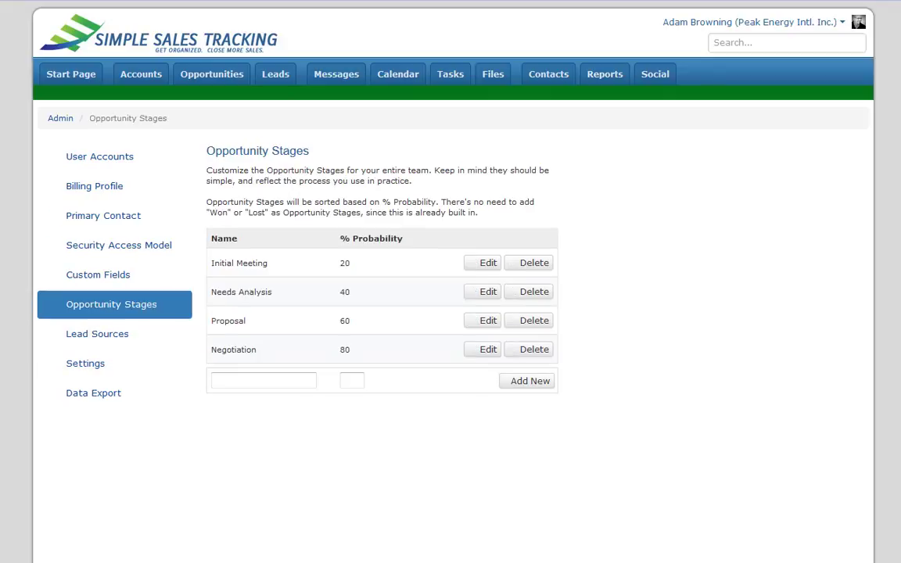